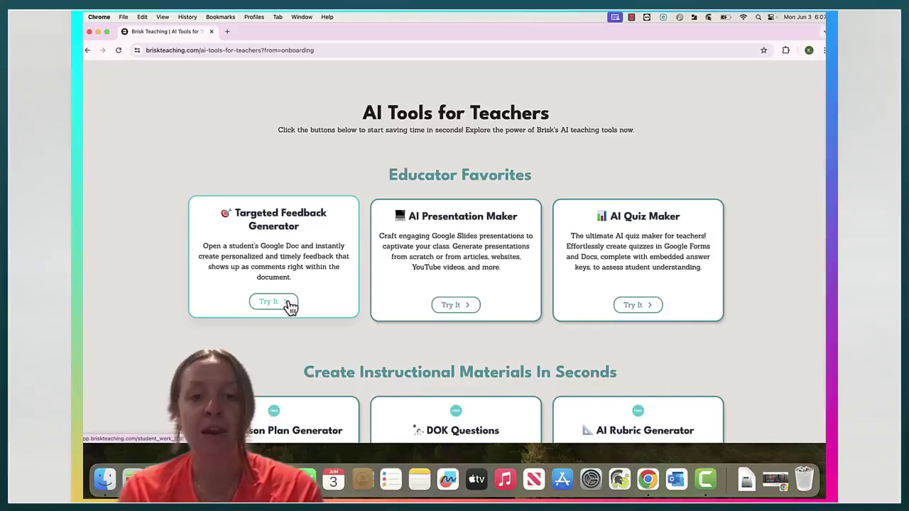
scroll(289, 307, down, 2)
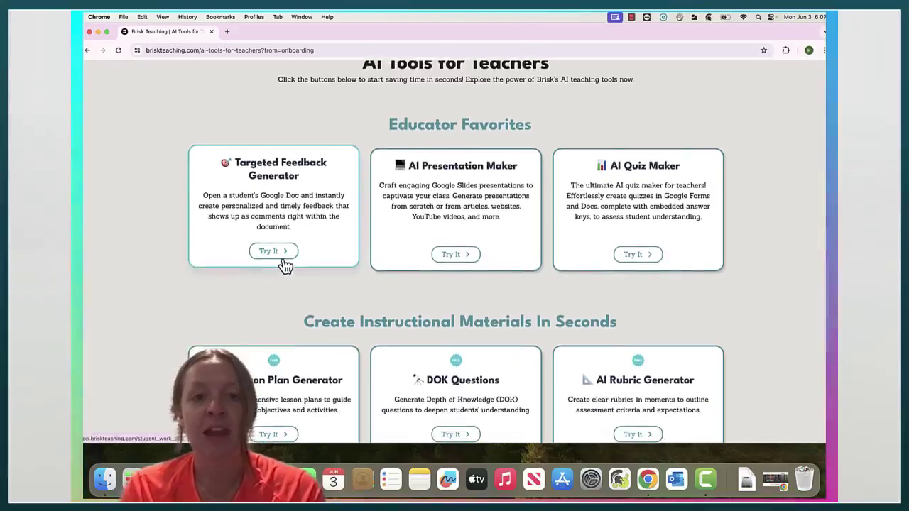
scroll(385, 316, down, 5)
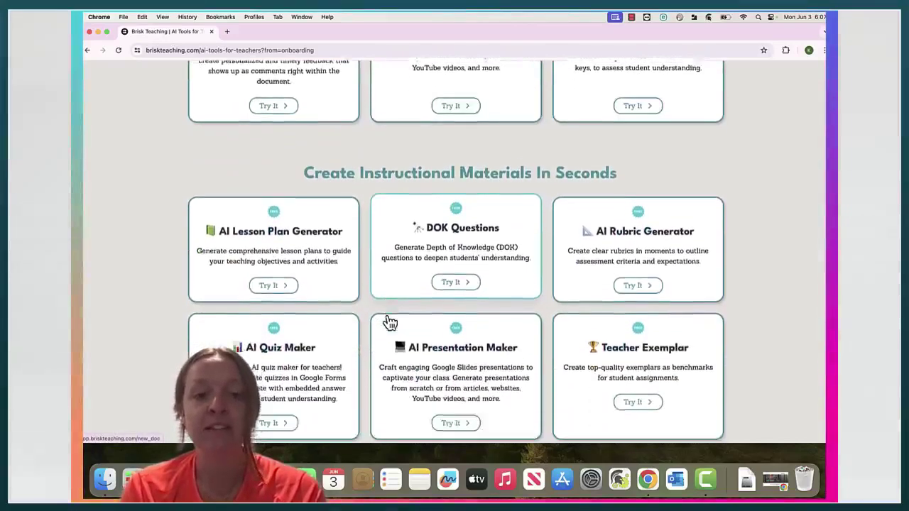
scroll(390, 323, down, 1)
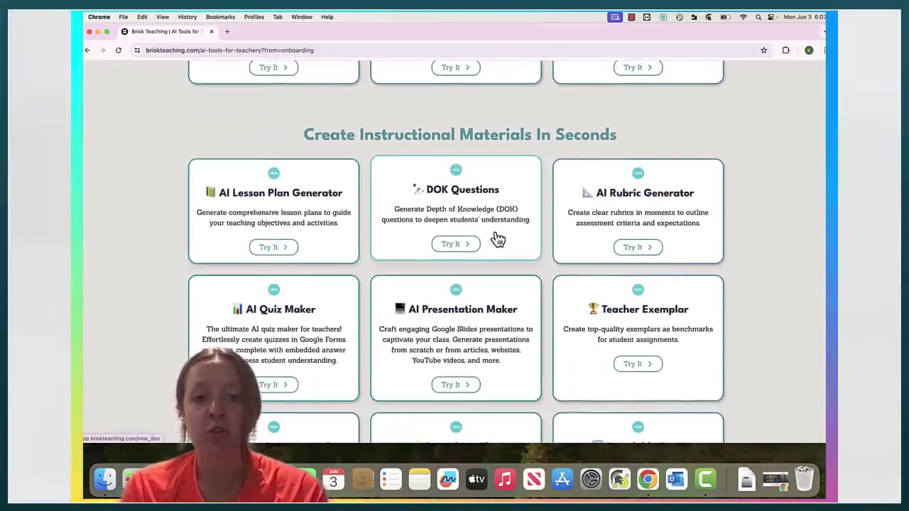
scroll(462, 294, down, 1)
scroll(462, 294, up, 8)
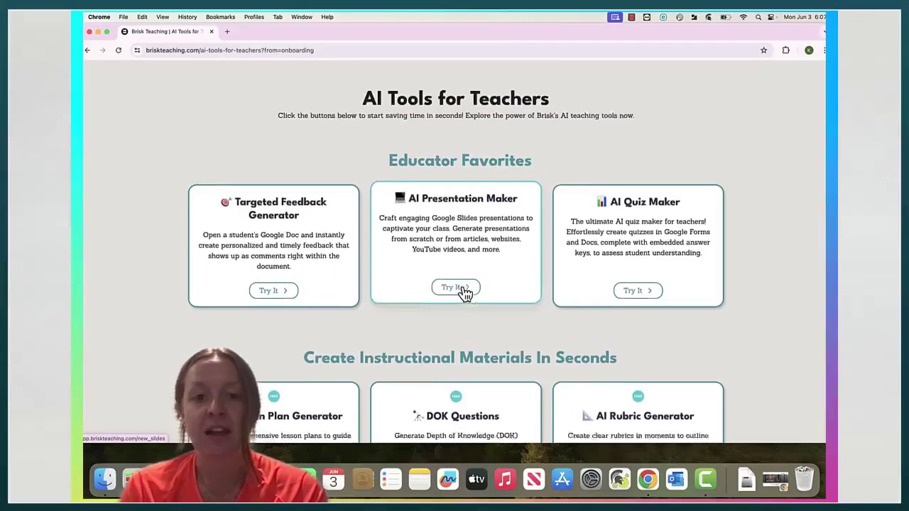
scroll(462, 294, down, 2)
scroll(455, 291, down, 1)
scroll(400, 314, down, 4)
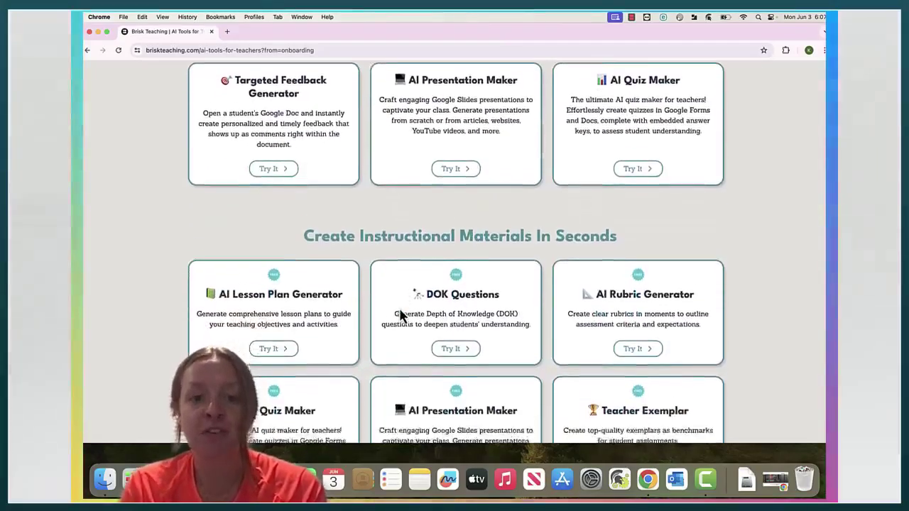
scroll(399, 316, down, 1)
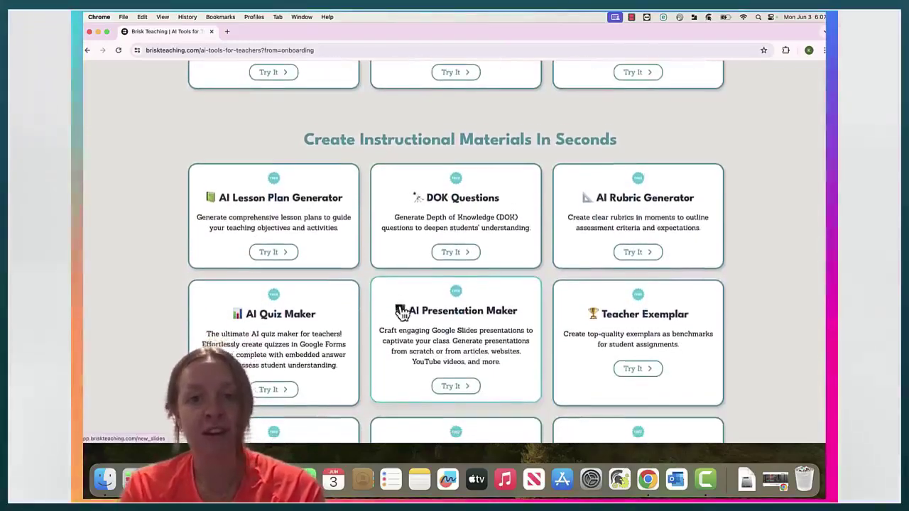
scroll(685, 197, down, 2)
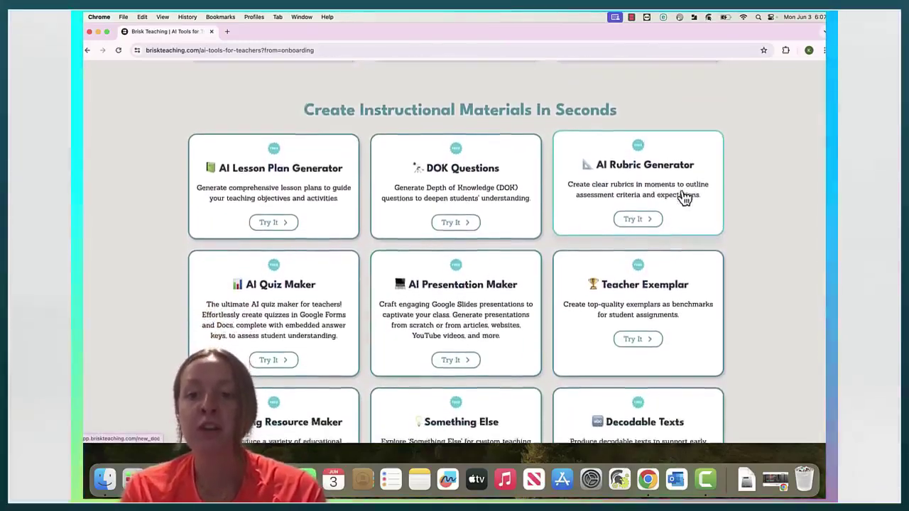
scroll(446, 308, down, 2)
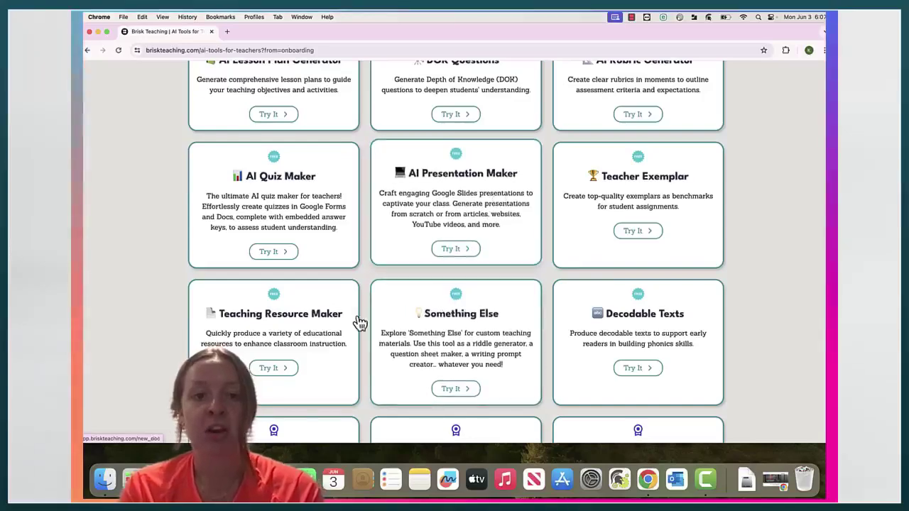
scroll(355, 323, down, 1)
scroll(348, 291, down, 6)
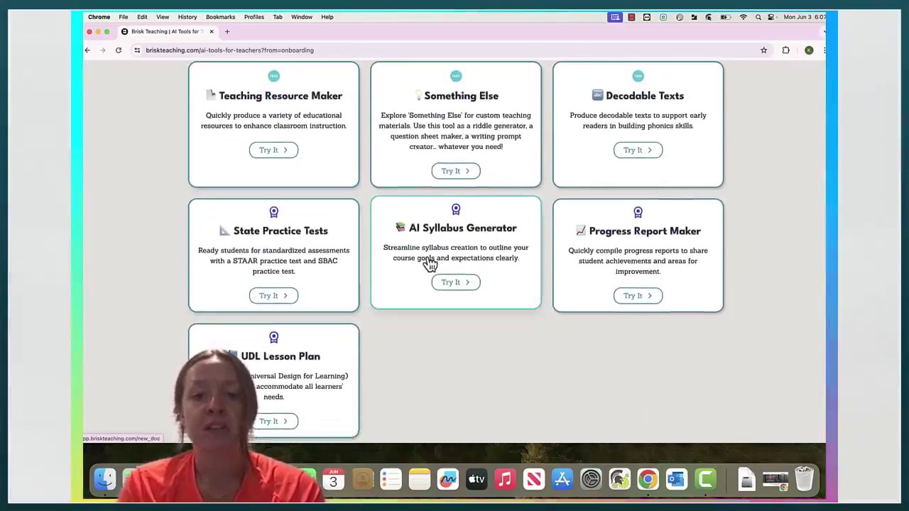
scroll(416, 331, down, 3)
scroll(417, 331, down, 6)
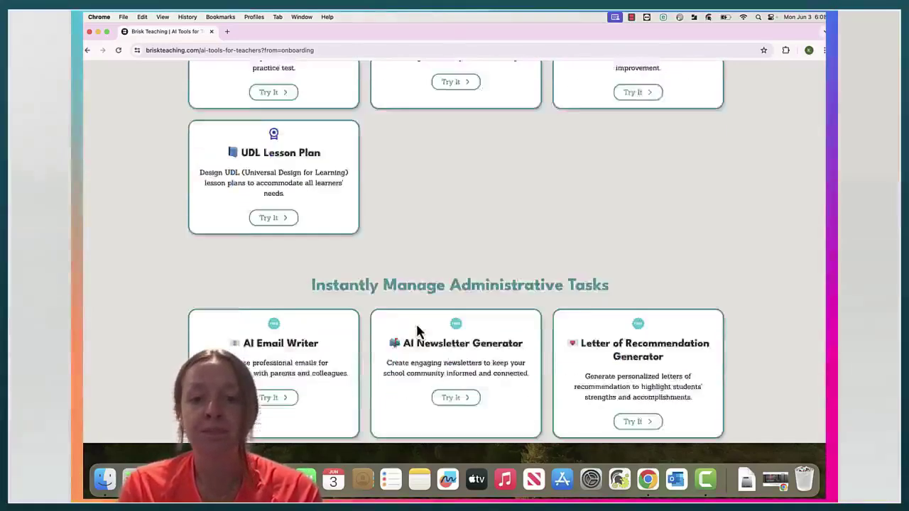
scroll(417, 330, up, 15)
scroll(419, 330, up, 5)
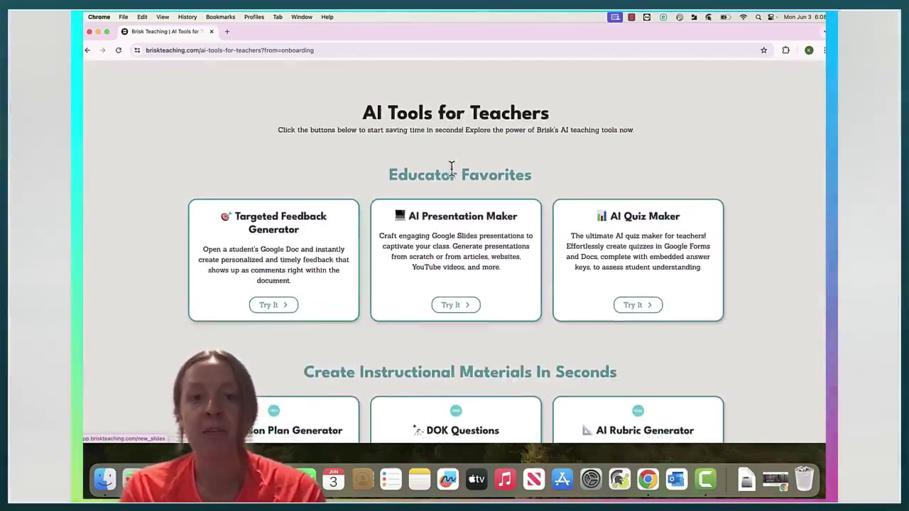
Copy the Great Gatsby themes practice essay and open the Brisk panel beside it.
click(281, 302)
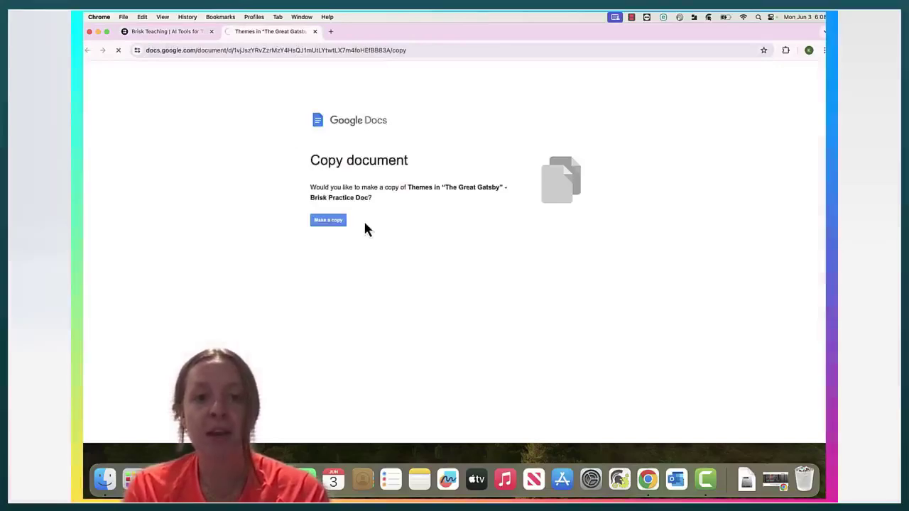
click(332, 220)
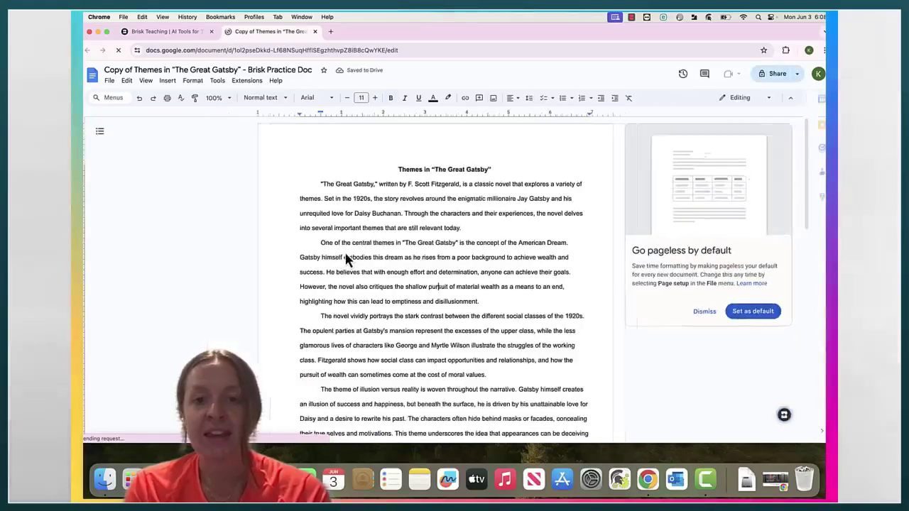
click(784, 415)
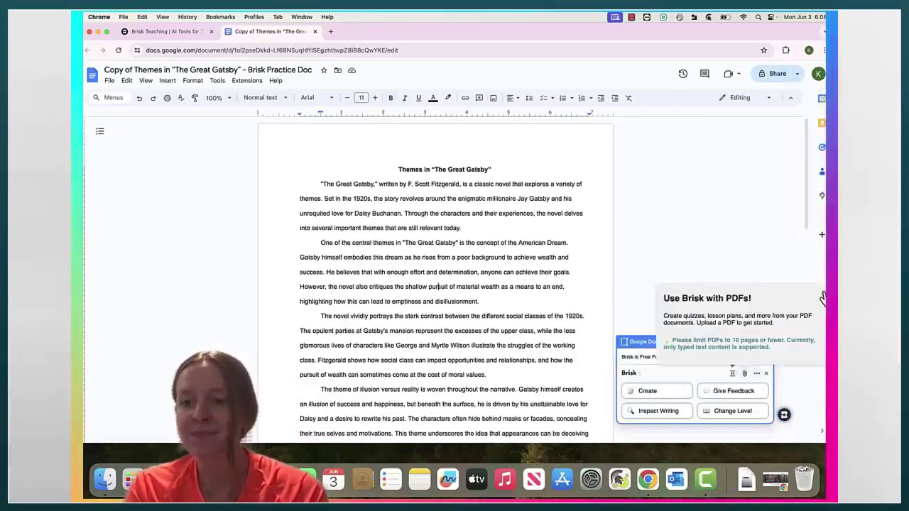
click(824, 297)
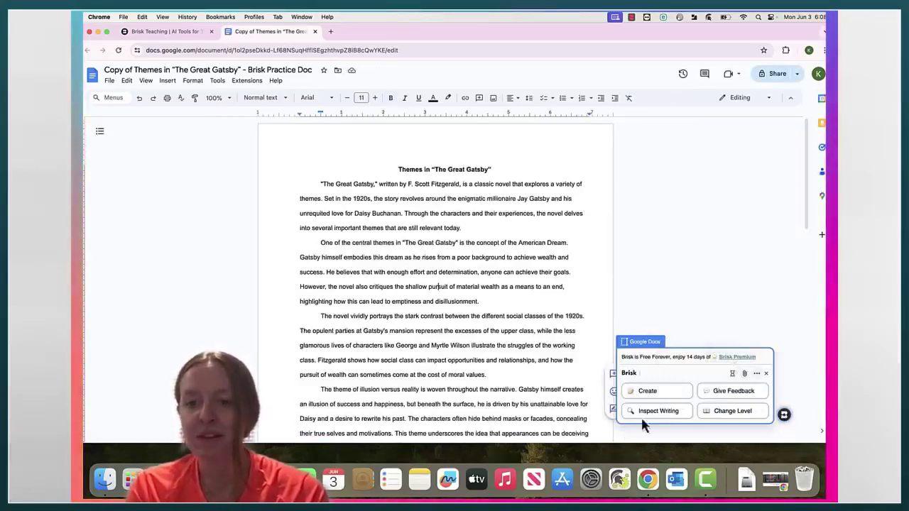
Run Brisk's Targeted feedback on the Gatsby essay with the focus set to 'grammar'.
click(734, 402)
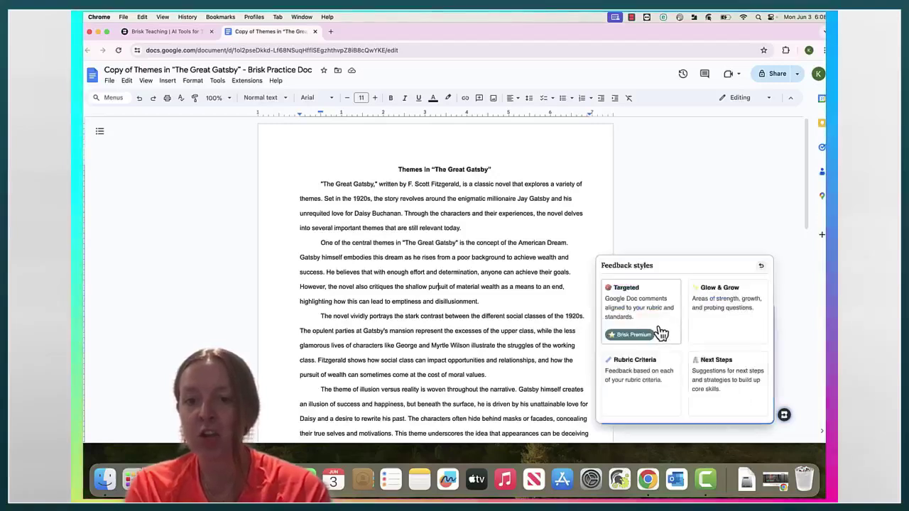
click(632, 333)
click(653, 358)
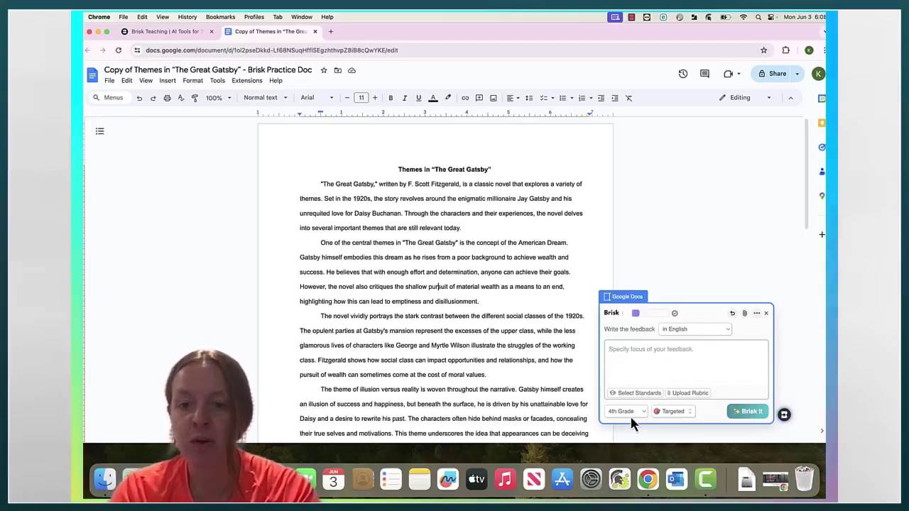
click(643, 342)
text(grammar)
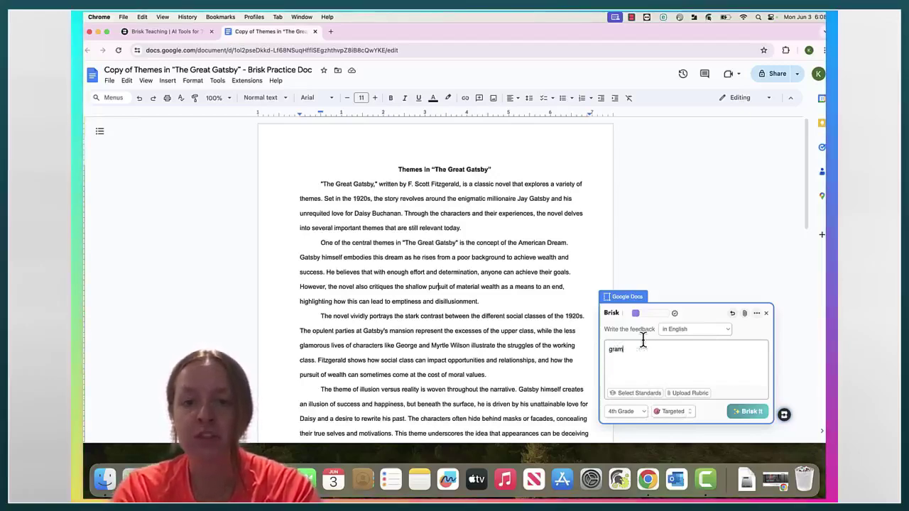
click(747, 412)
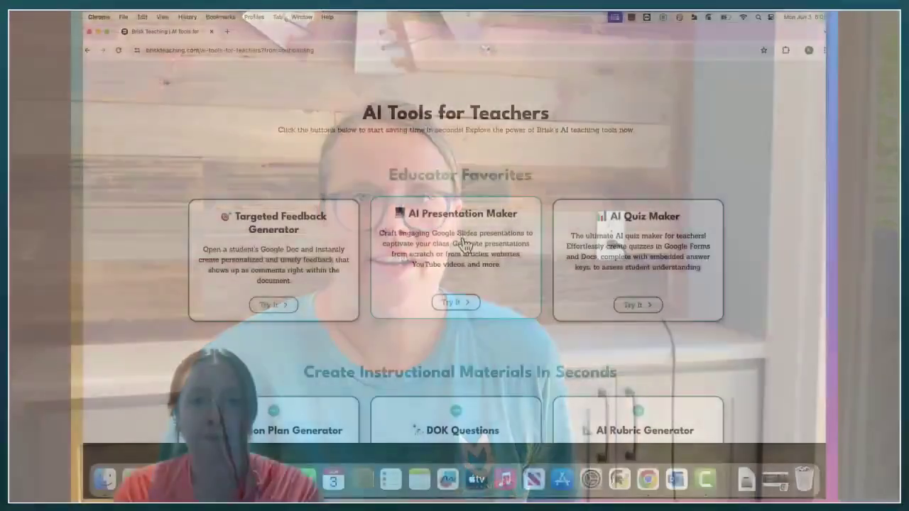
Launch the AI Presentation Maker into a new untitled Google Slides deck.
click(462, 241)
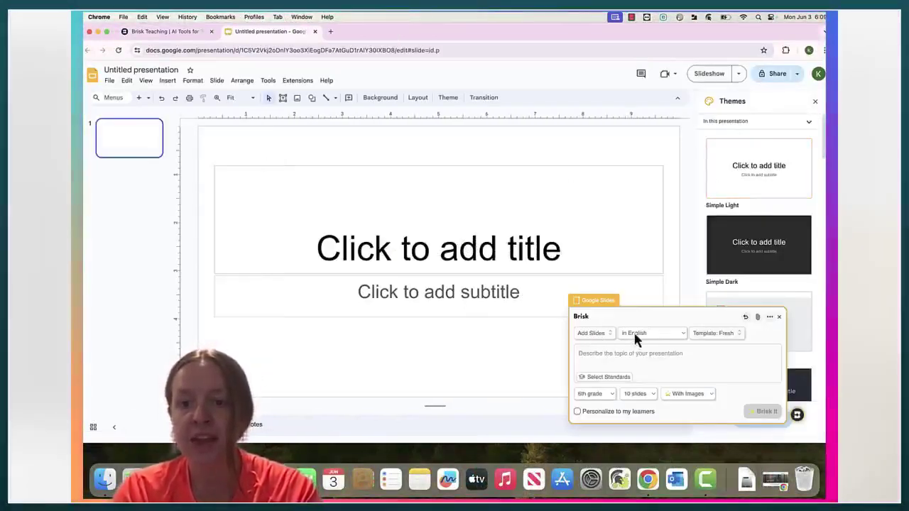
Change the Brisk deck template from Fresh to Shapes and begin entering the presentation topic.
click(710, 340)
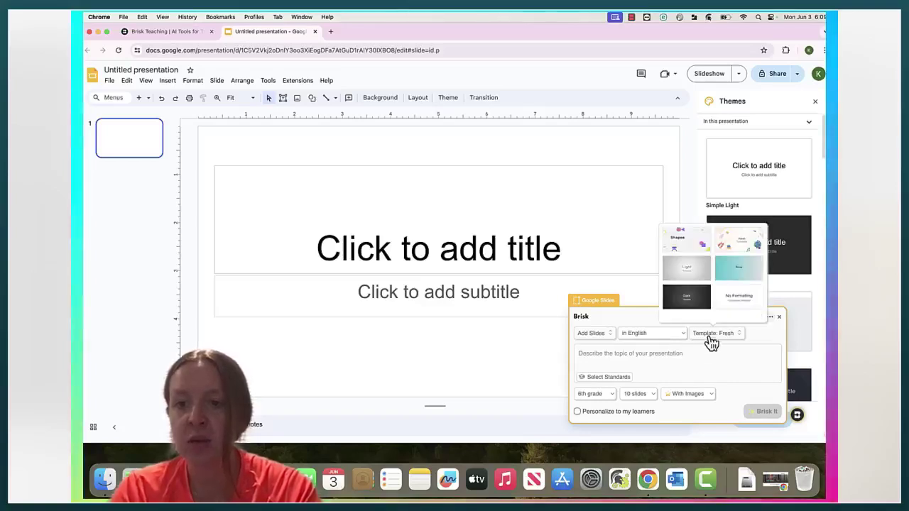
click(702, 249)
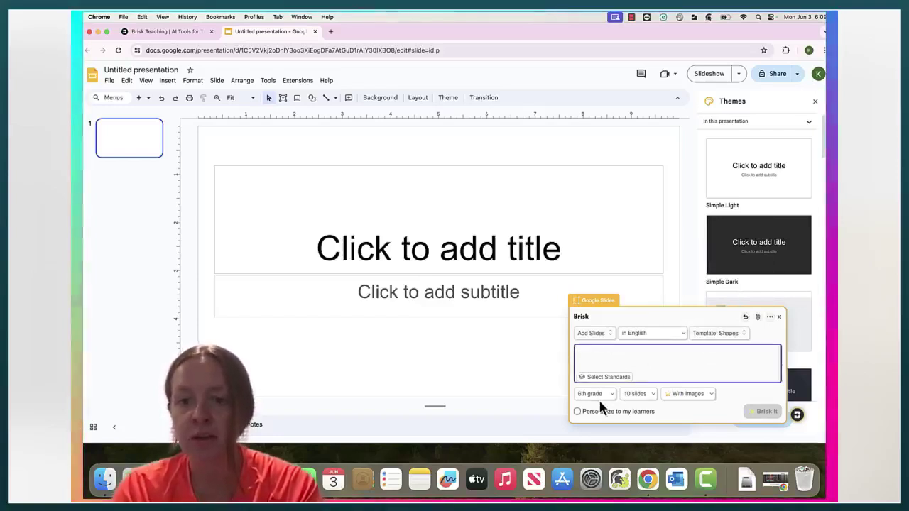
click(616, 353)
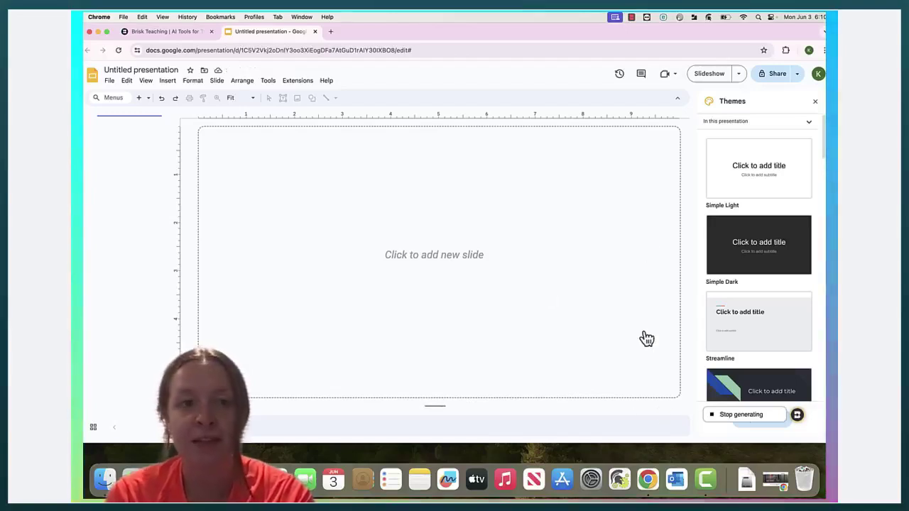
Step through the generated Declaration of Independence slides from slide 1, then close the deck's tab.
scroll(154, 313, up, 3)
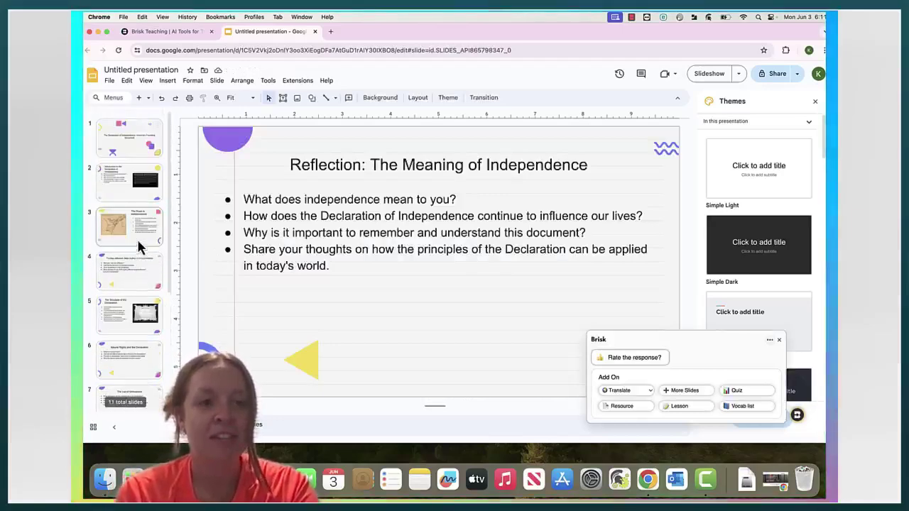
click(129, 139)
key(Down)
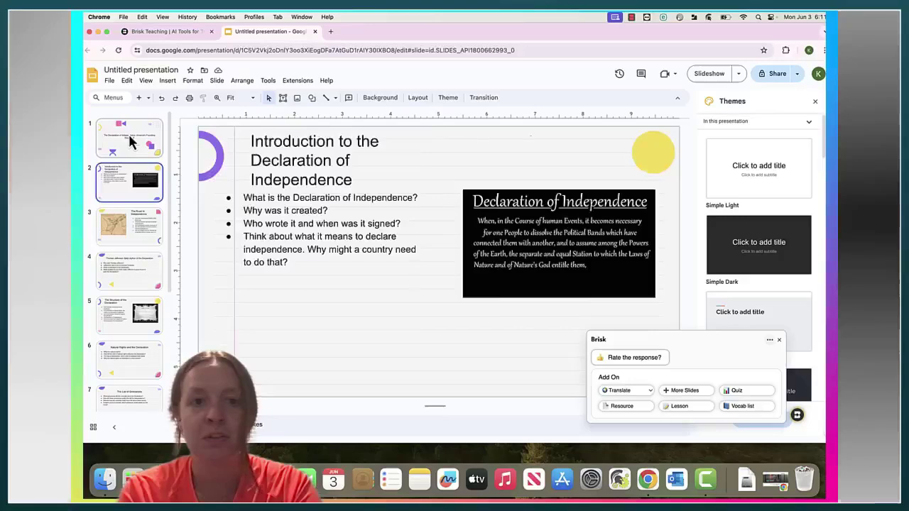
key(Down)
key(Down)
key(Down)
key(Down)
key(Down)
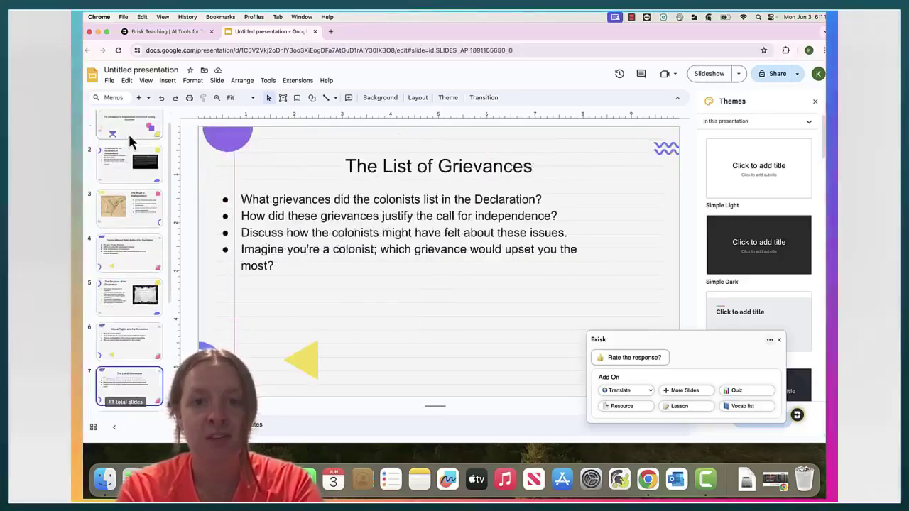
key(Down)
key(Down)
key(Down)
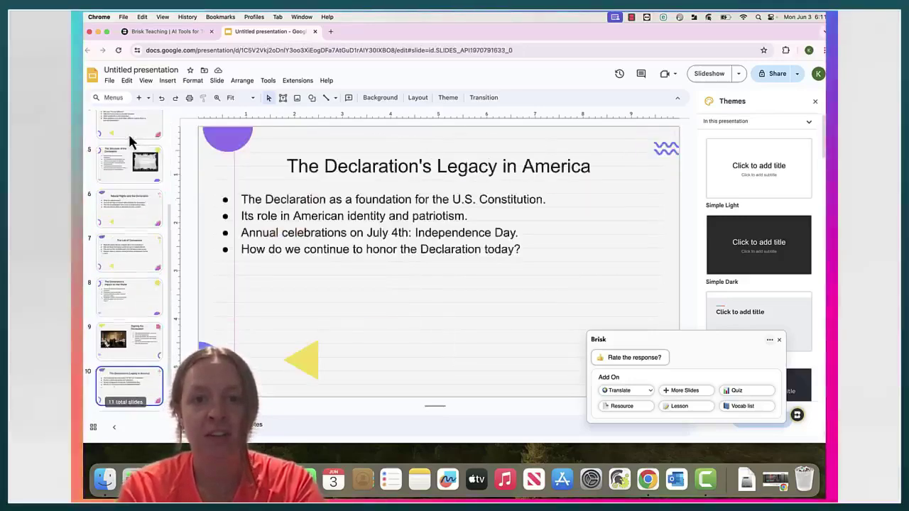
key(Down)
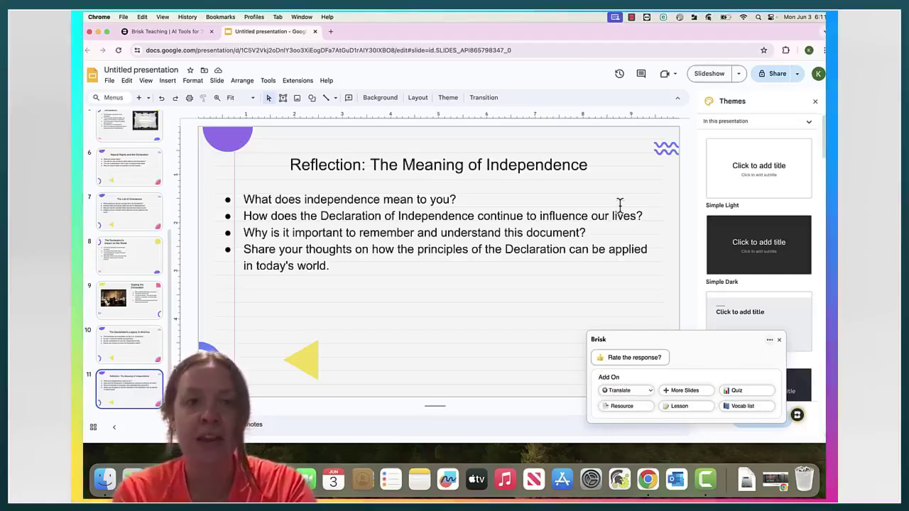
click(314, 31)
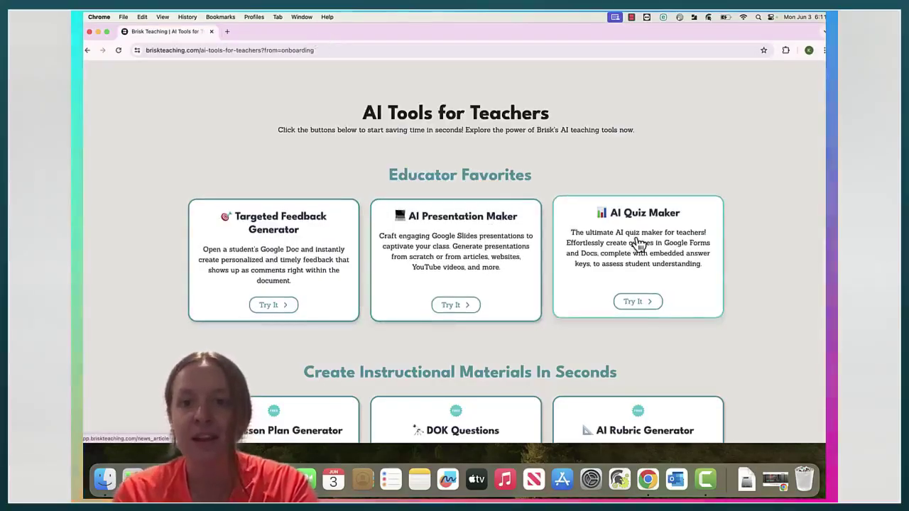
Create a 10-question multiple-choice 6th-grade quiz from the volcano article in a new Google Doc.
click(639, 243)
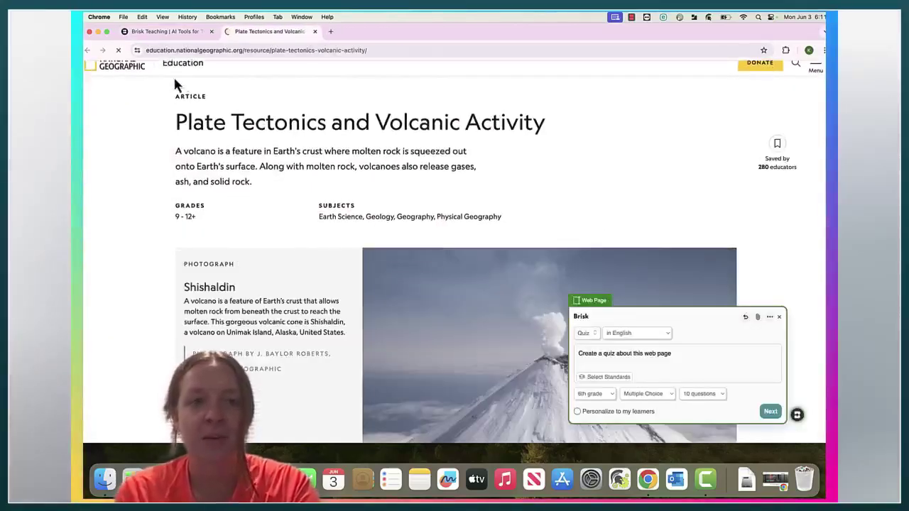
scroll(367, 132, up, 1)
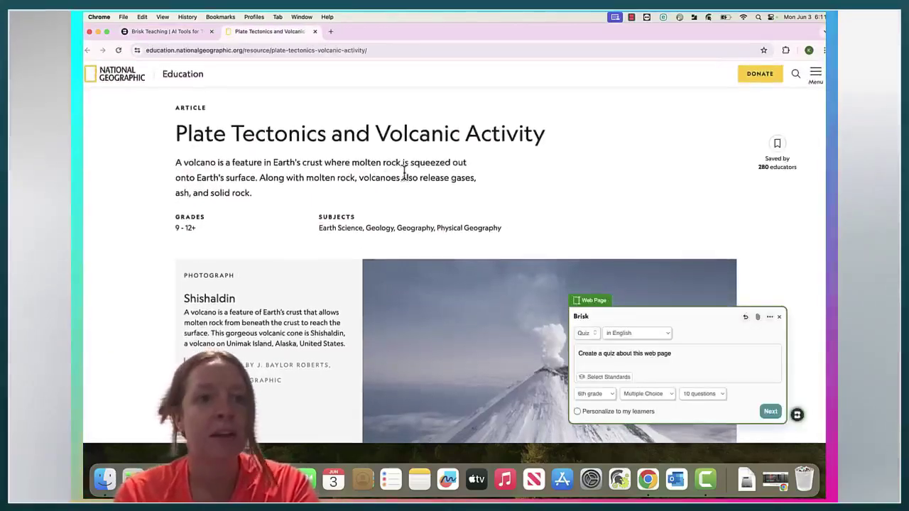
scroll(499, 148, up, 1)
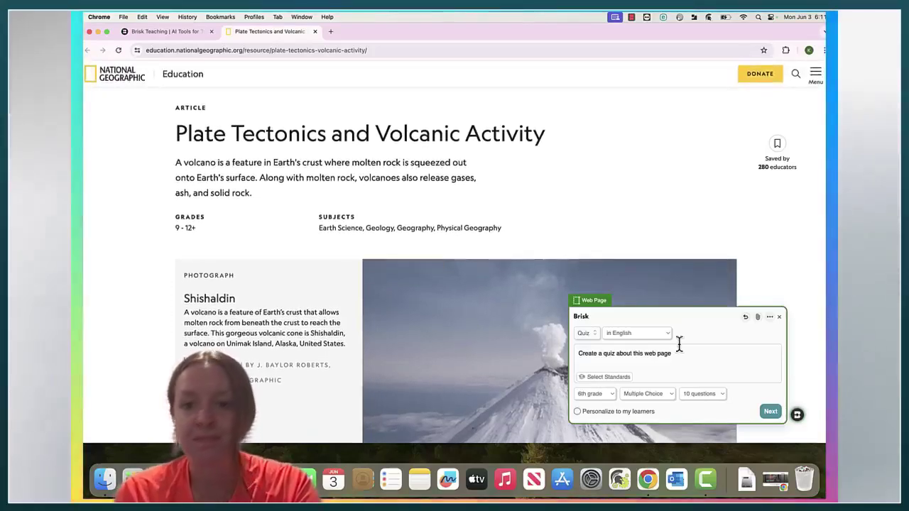
scroll(677, 360, down, 1)
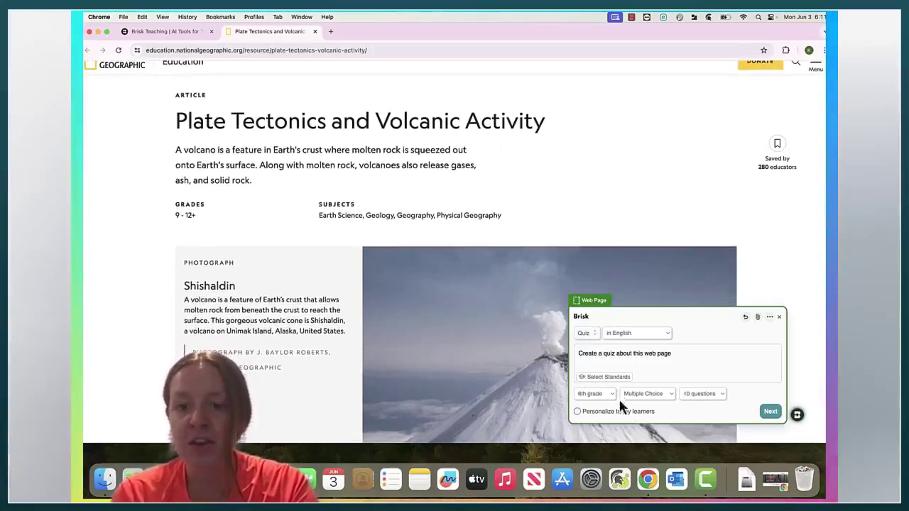
click(770, 411)
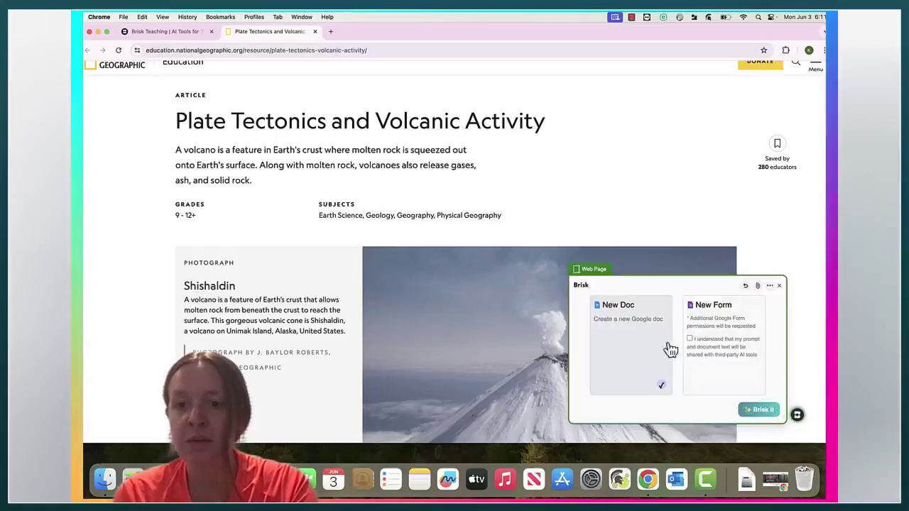
click(758, 410)
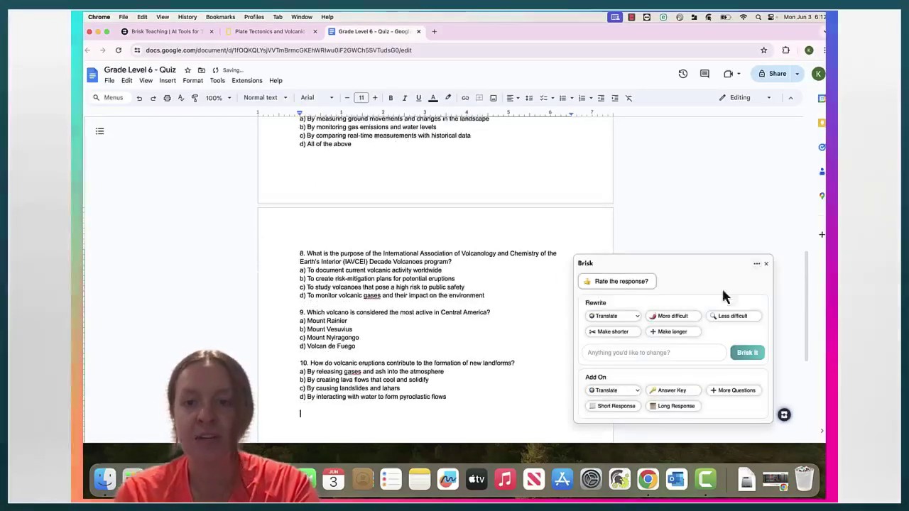
Close the Brisk panel over the 'Grade Level 6 - Quiz' document.
scroll(554, 269, up, 15)
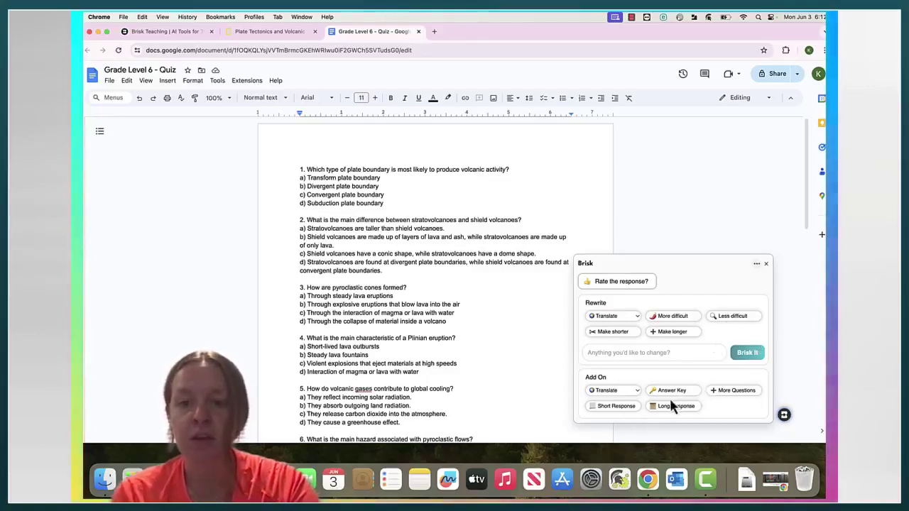
click(769, 268)
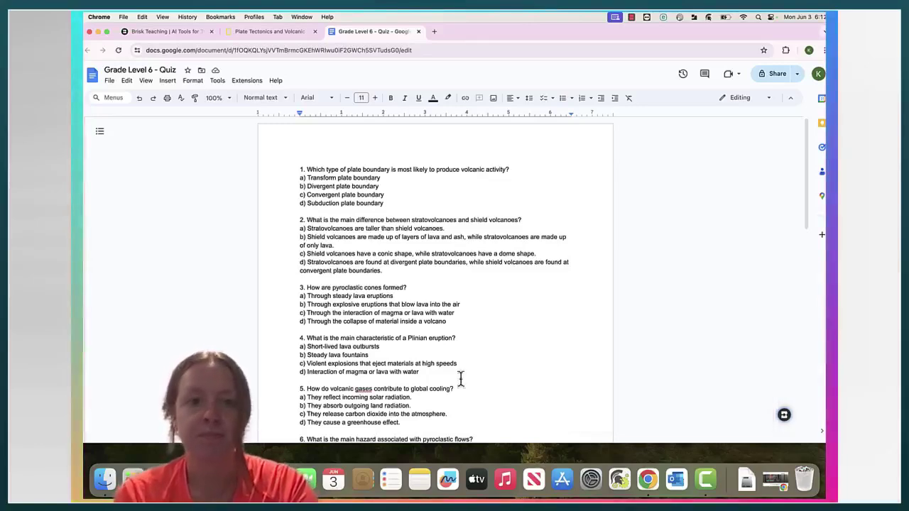
scroll(460, 377, down, 2)
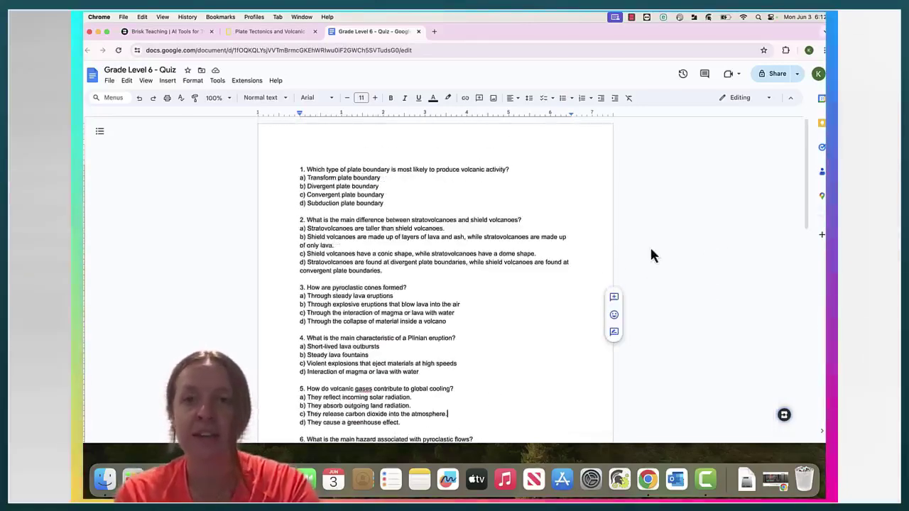